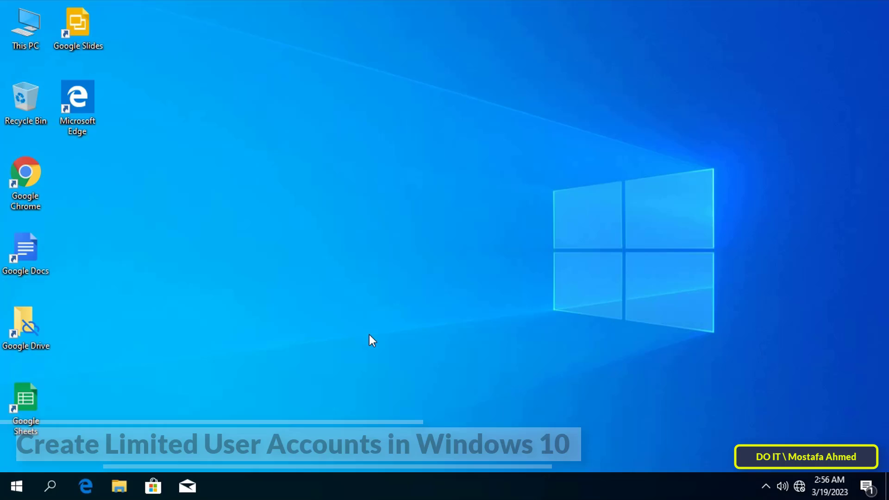
Show the Administrator account's flyout in the Start menu with Change account settings, Lock and Sign out
left_click(17, 486)
mouse_move(10, 322)
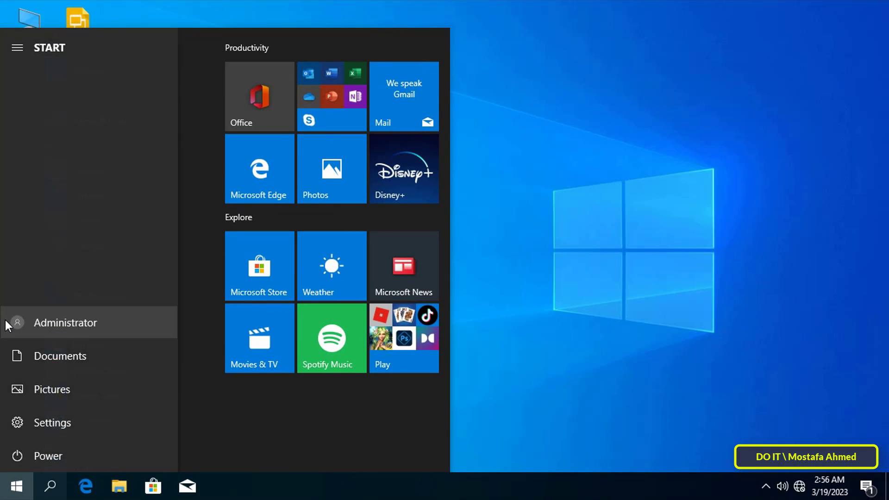
left_click(54, 323)
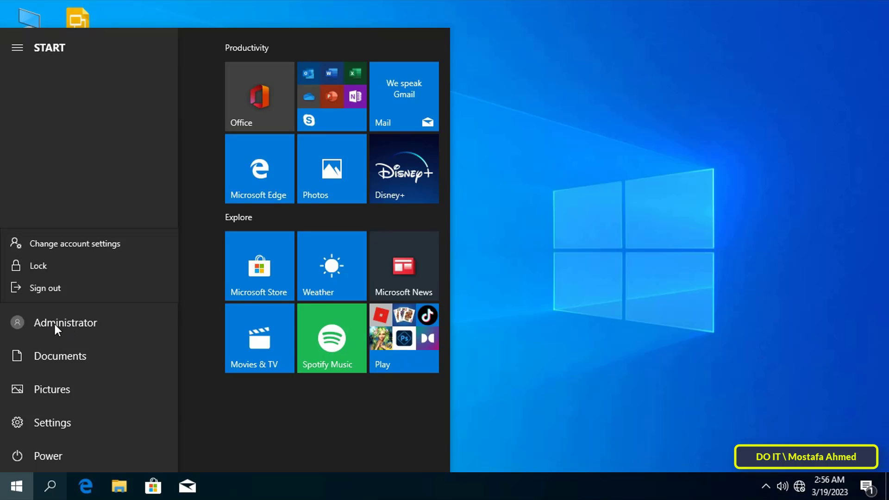
Search Windows for 'control panel' and launch Control Panel from the results
left_click(481, 353)
left_click(56, 481)
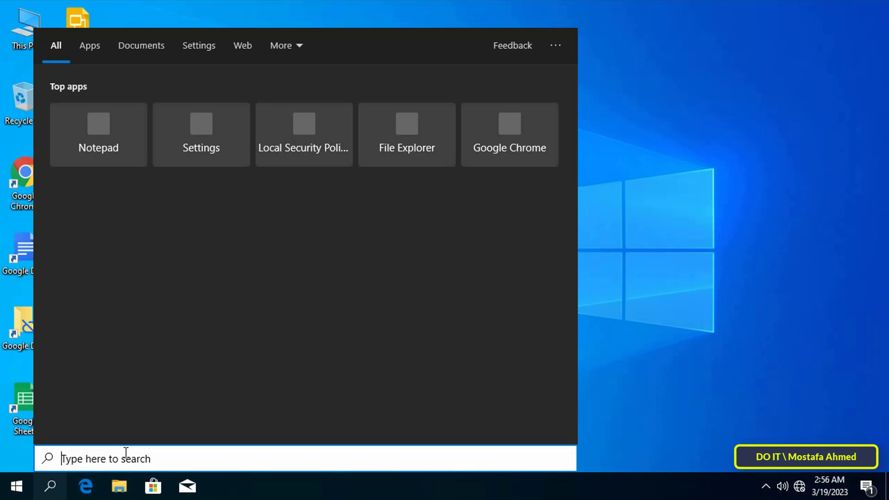
type("con")
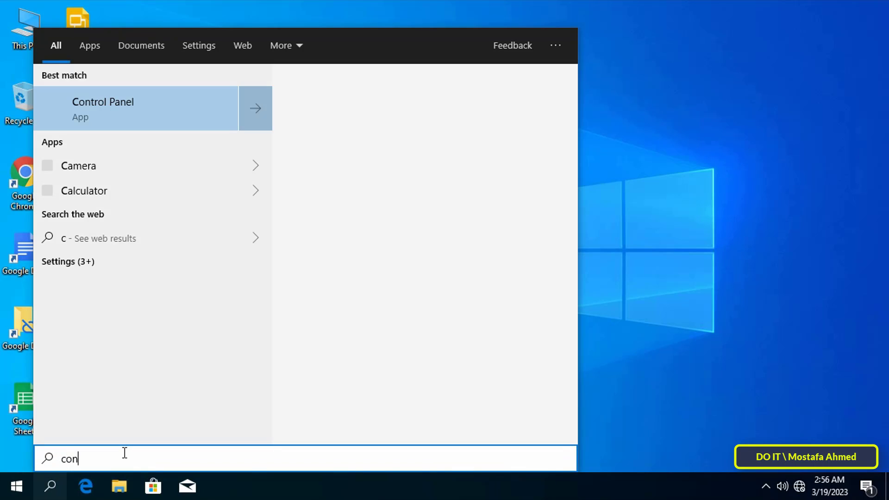
type("trol pan")
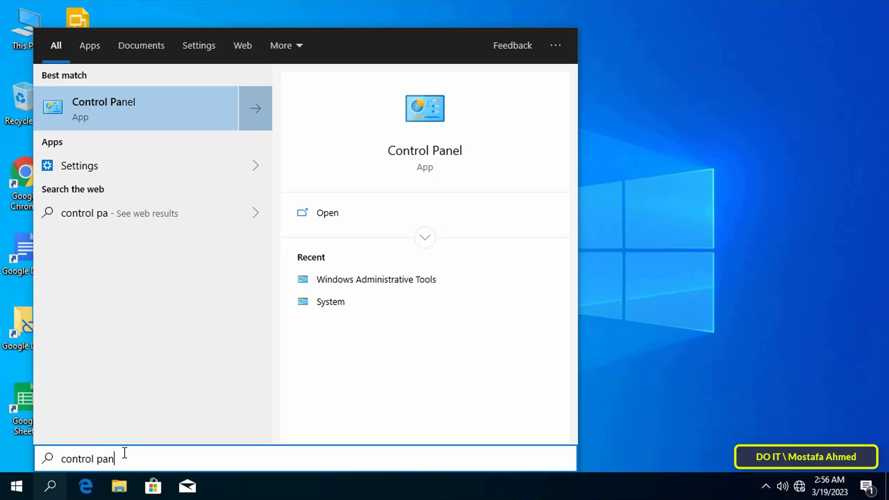
type("el")
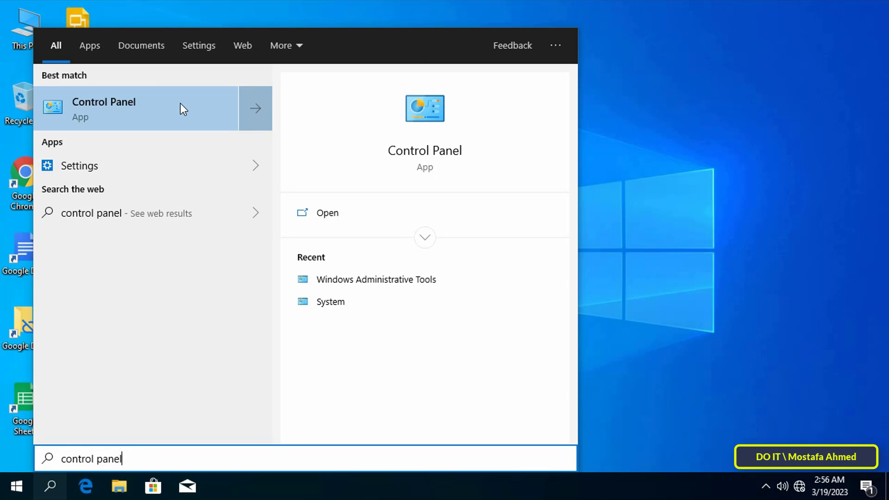
left_click(181, 105)
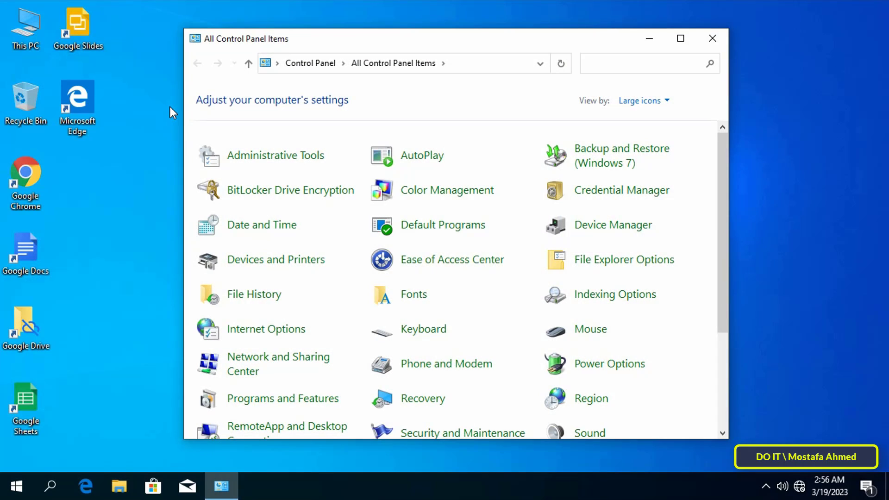
Maximize Control Panel, open the Administrative Tools folder maximized, and select Computer Management
left_click(680, 39)
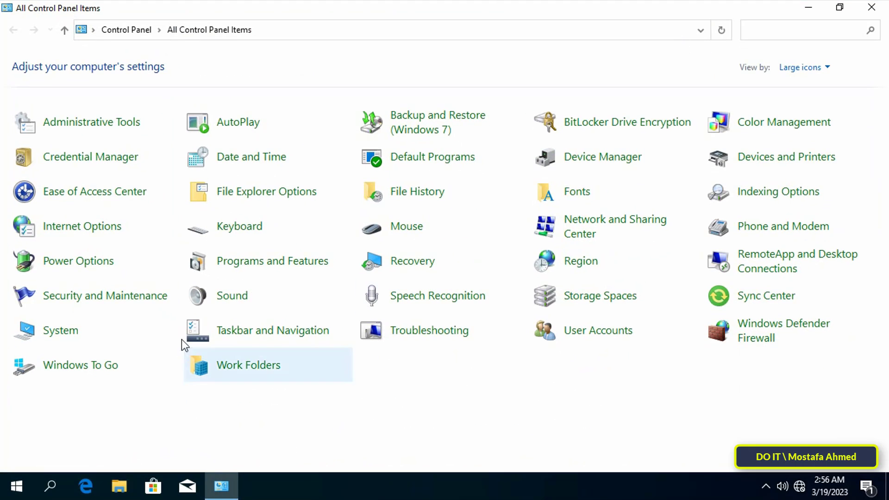
left_click(120, 131)
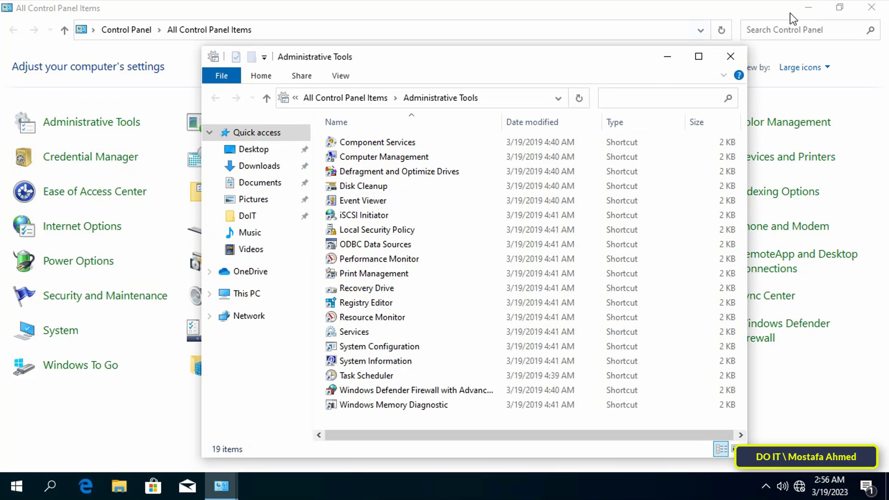
left_click(872, 7)
left_click(699, 56)
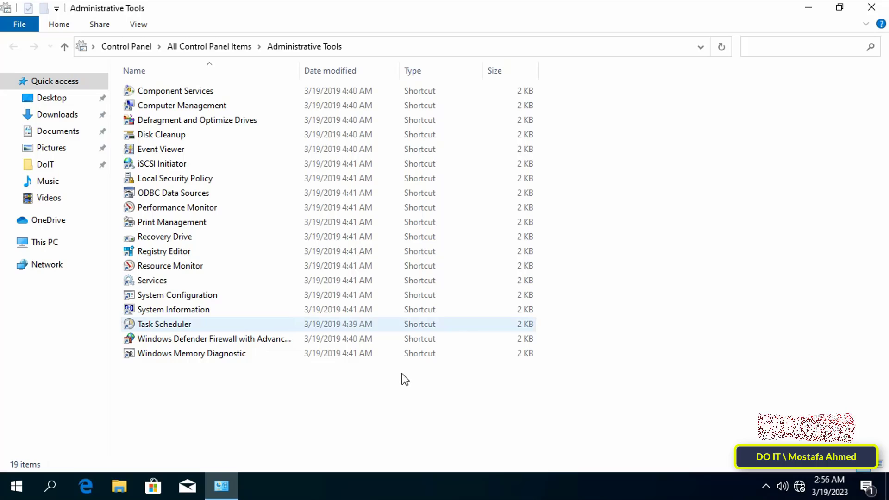
left_click(215, 110)
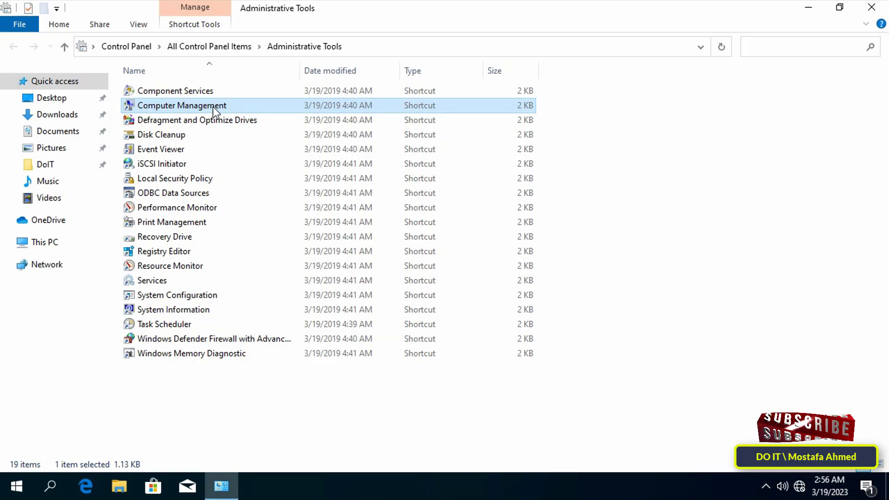
Launch Computer Management maximized and list the accounts under Local Users and Groups > Users
double_click(224, 107)
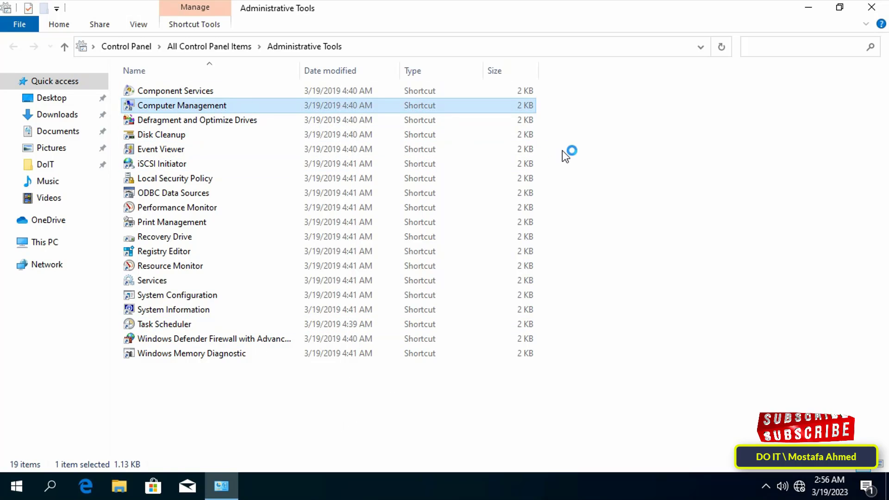
left_click(871, 7)
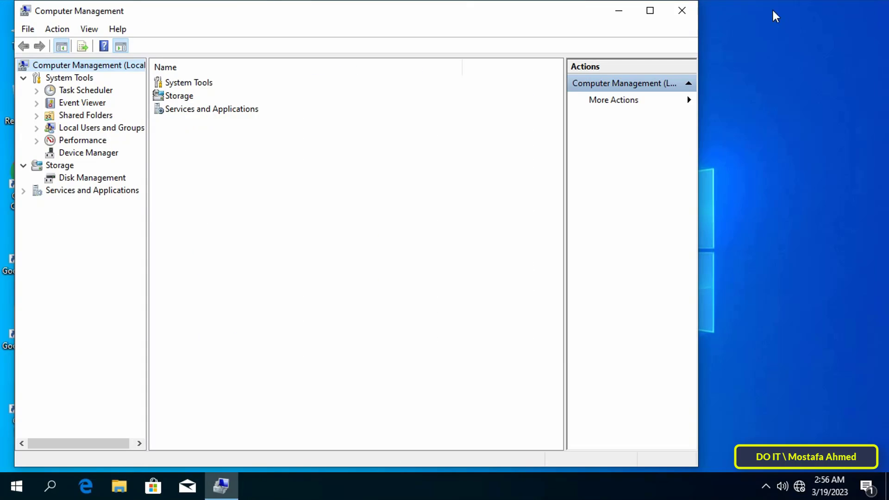
left_click(651, 10)
left_click_drag(134, 297, 165, 297)
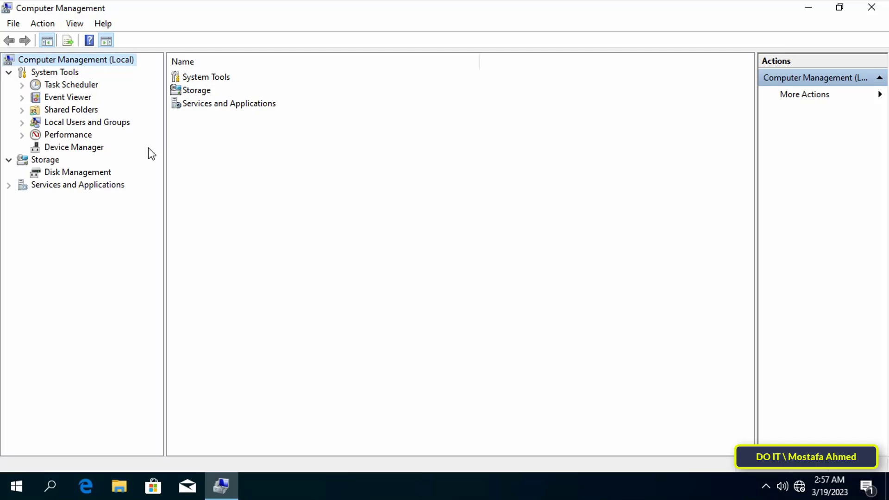
left_click(41, 124)
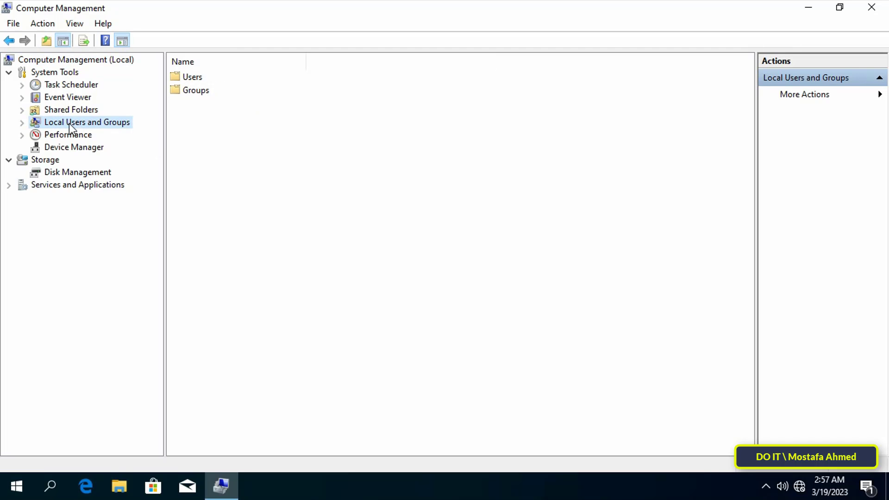
left_click(22, 123)
left_click(65, 136)
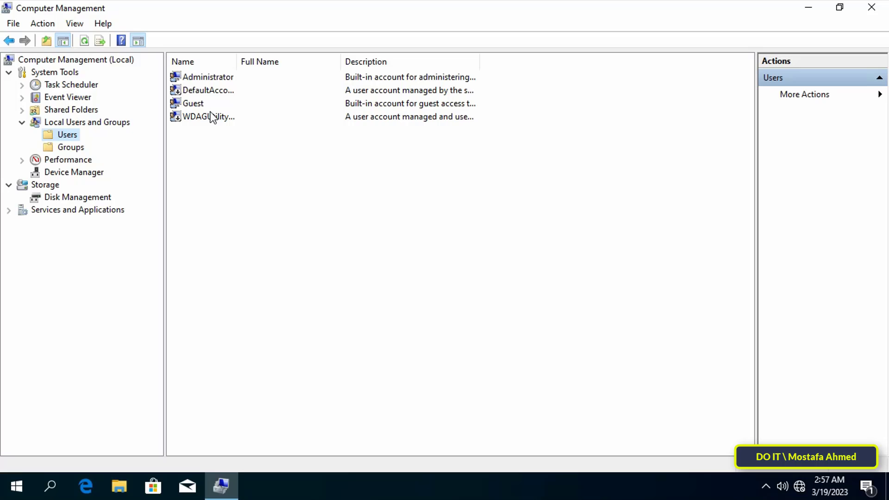
Start a new local user named DO IT and enter its password and confirmation
right_click(274, 184)
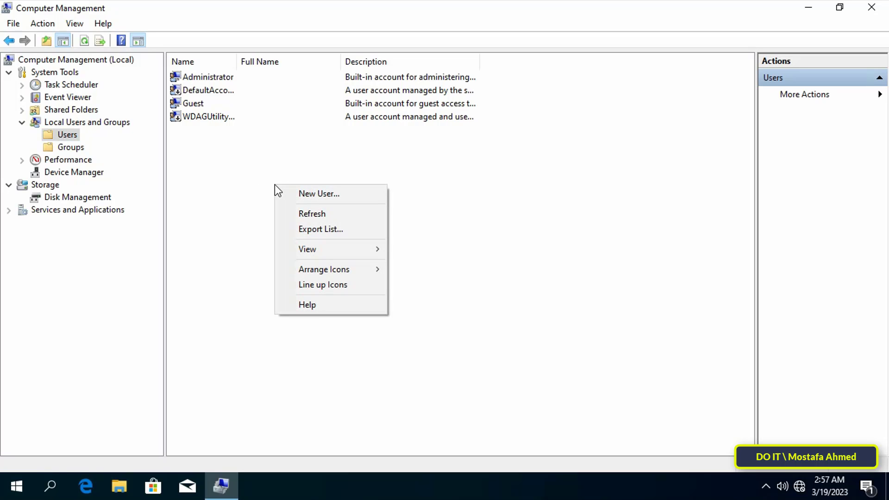
left_click(376, 192)
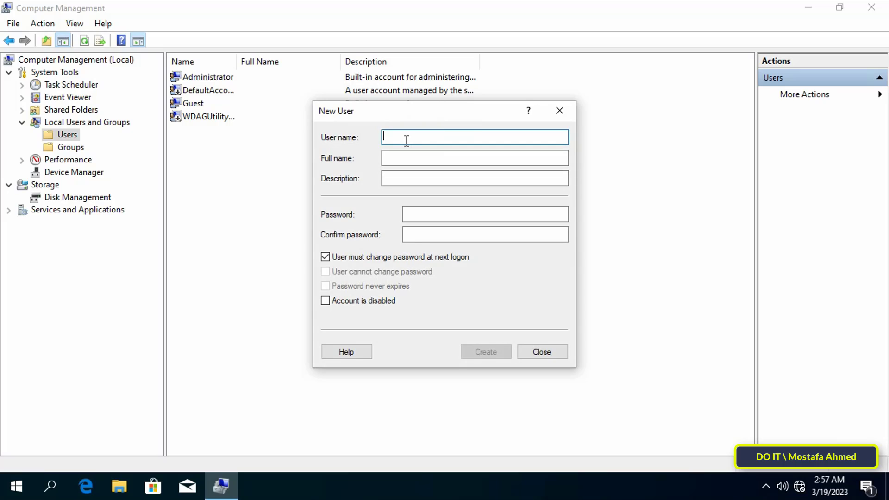
type("DO IT")
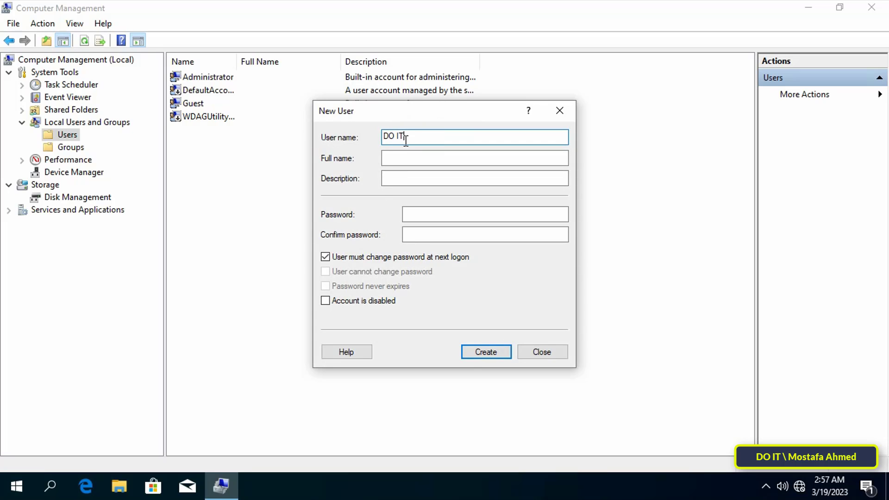
left_click(409, 215)
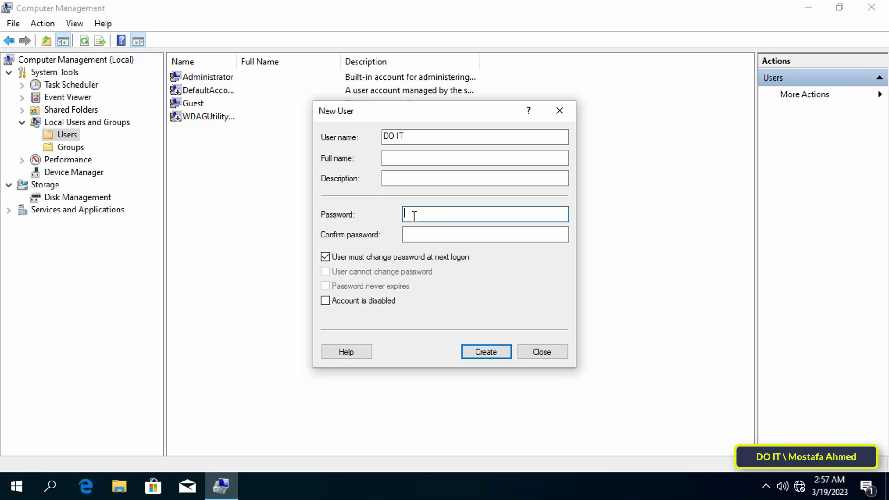
key("Tab")
type("123")
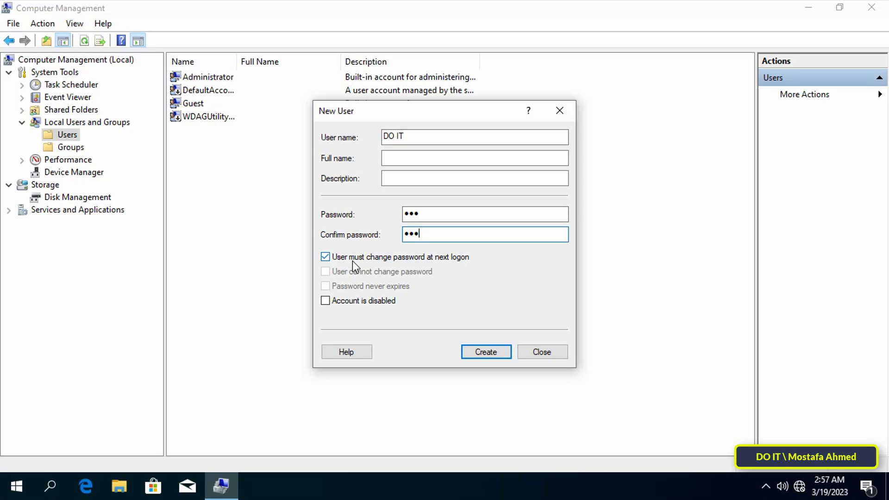
Clear 'must change at next logon', tick 'cannot change' and 'never expires', then create the user
left_click(441, 260)
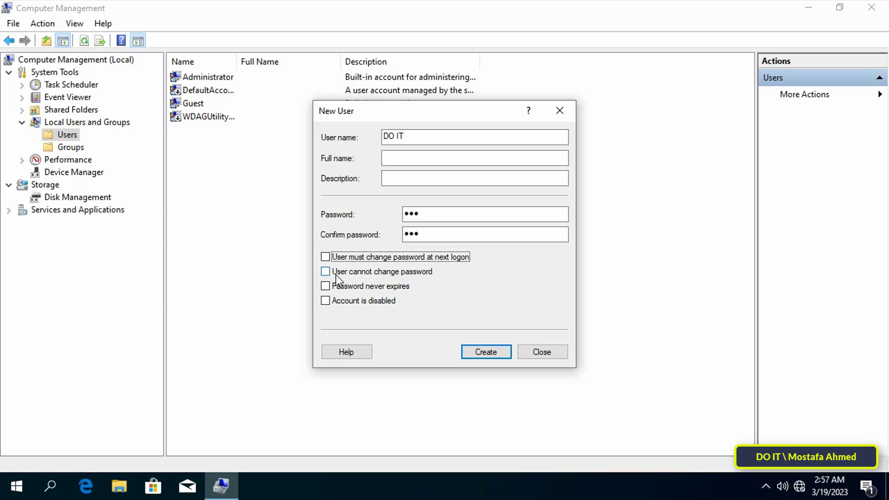
left_click(362, 274)
left_click(326, 287)
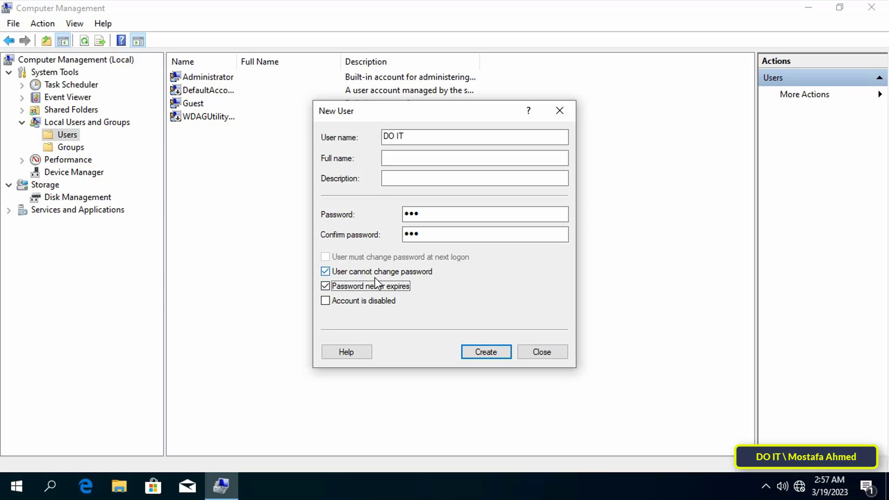
left_click(500, 352)
left_click(538, 353)
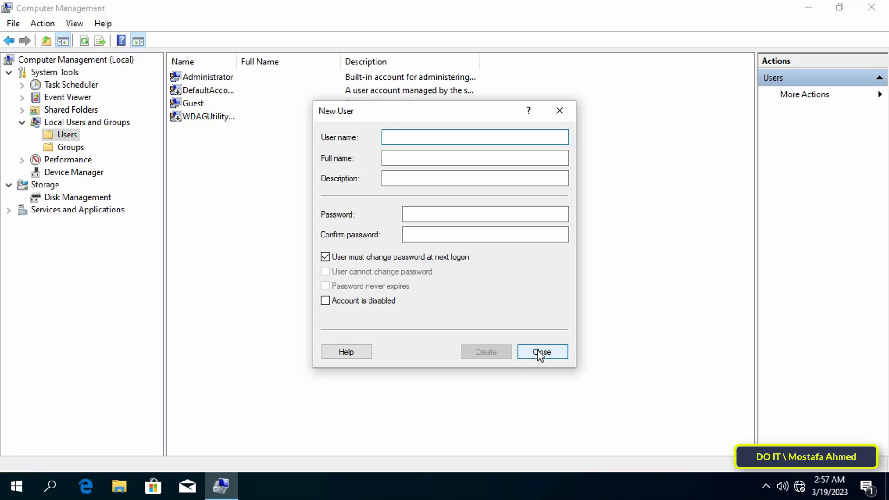
left_click(194, 104)
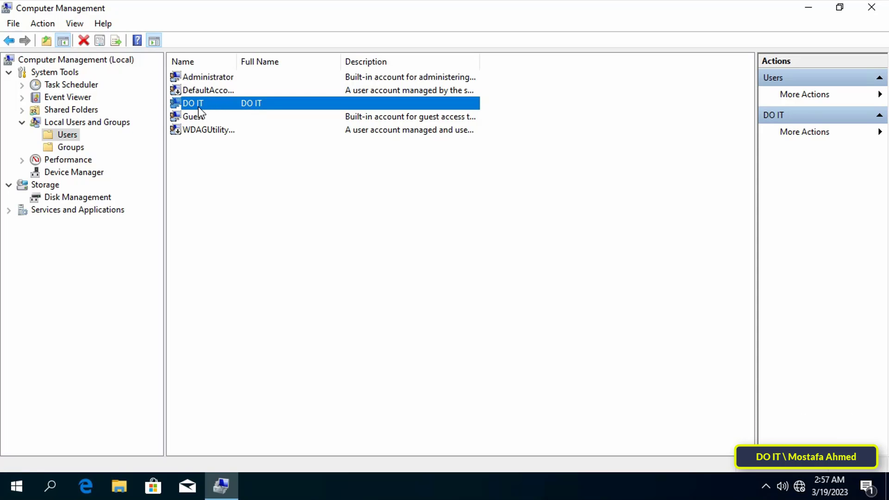
Show the Start menu account menu, now listing DO IT alongside Administrator
left_click(23, 489)
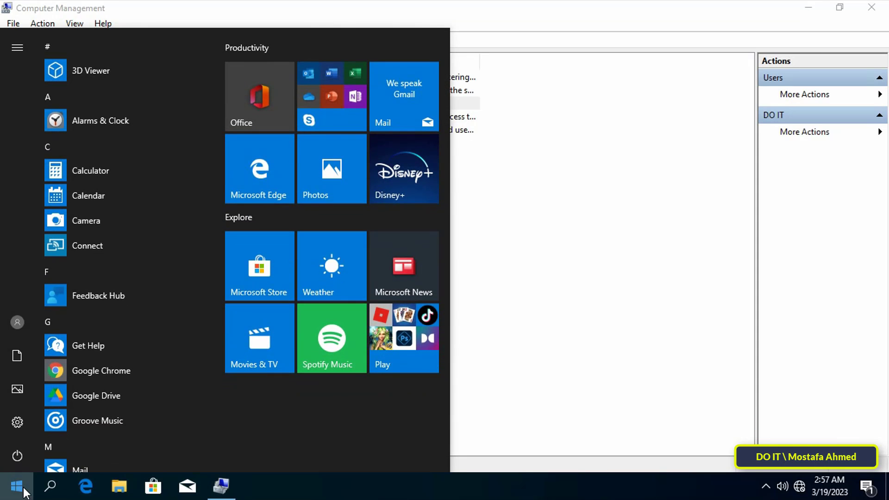
left_click(15, 326)
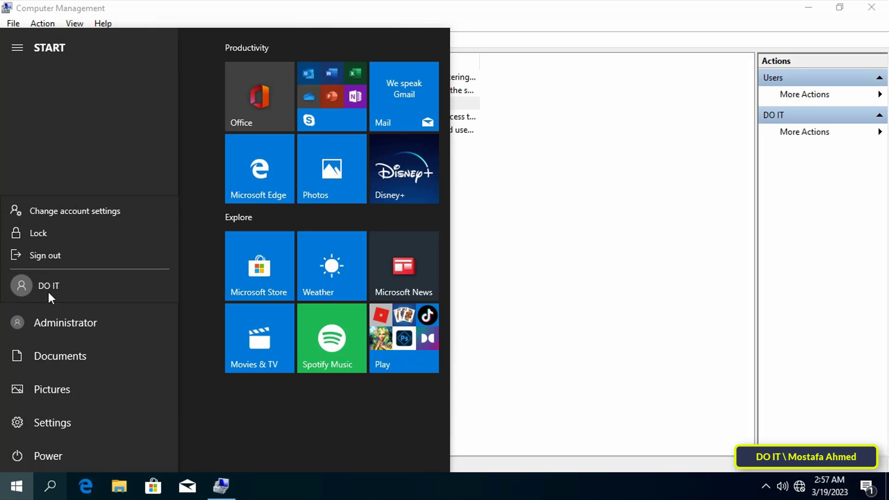
Sign out of Administrator and sign in as DO IT with its password
left_click(122, 259)
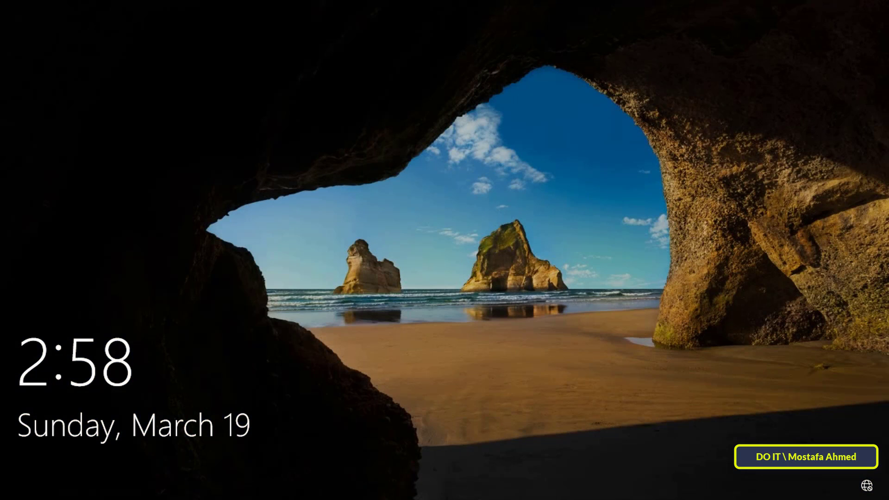
left_click(721, 256)
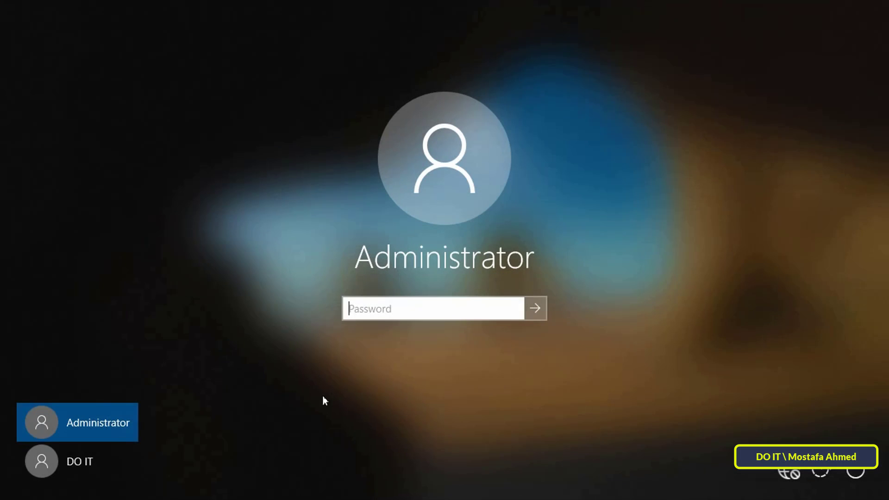
left_click(81, 463)
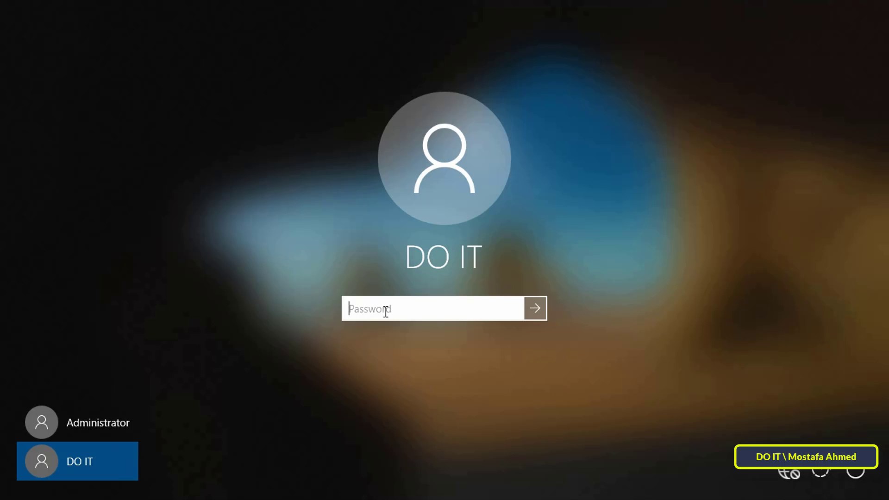
type("••")
key("Return")
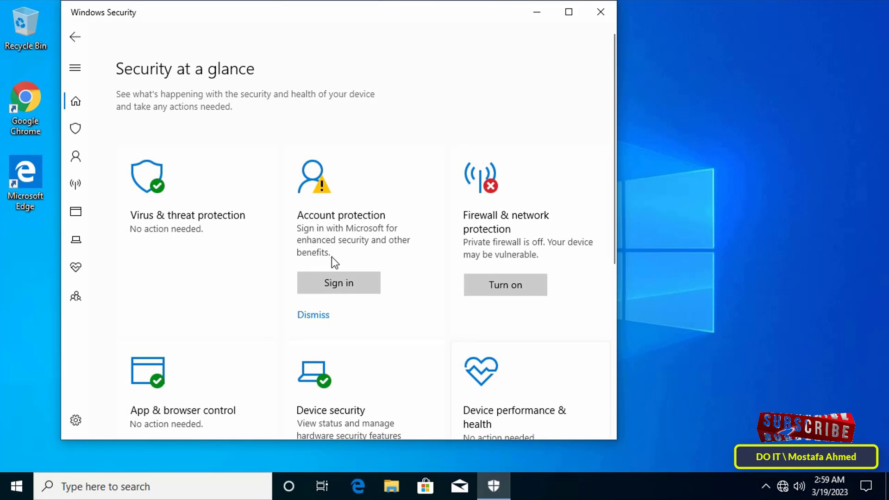
Try turning off Real-time protection, decline the administrator prompt, and close Windows Security
left_click(208, 200)
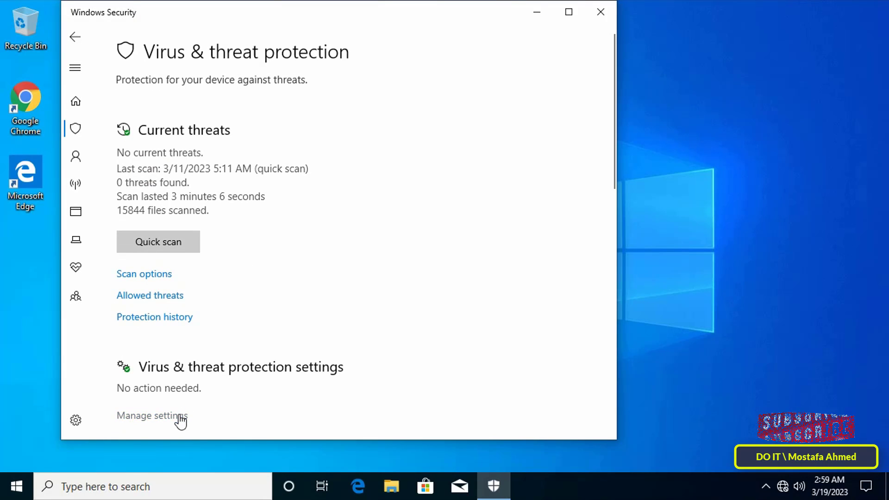
left_click(178, 421)
left_click(137, 227)
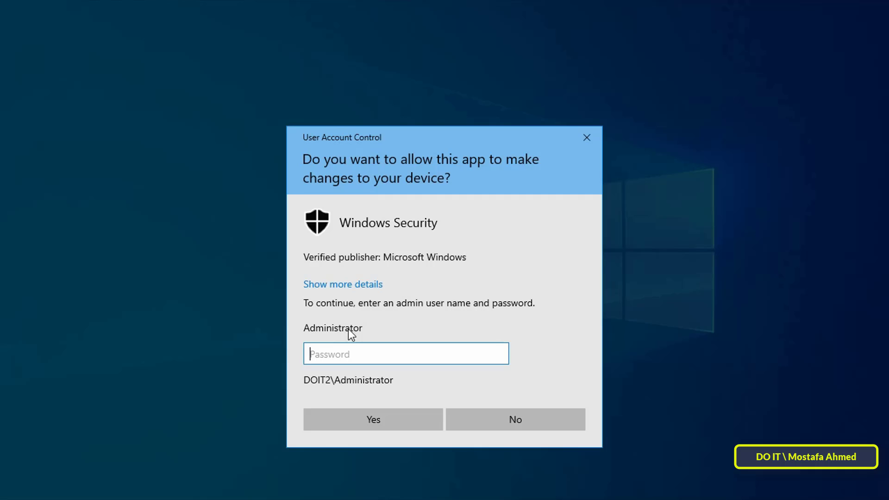
left_click(497, 411)
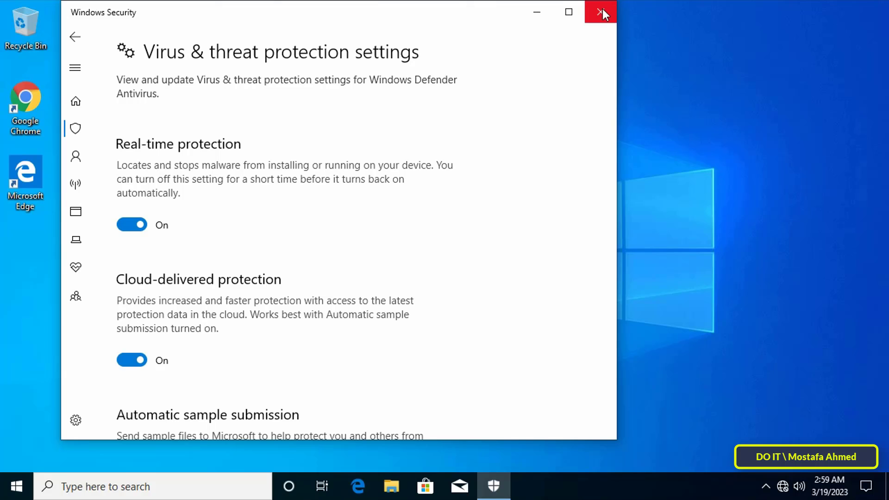
left_click(600, 10)
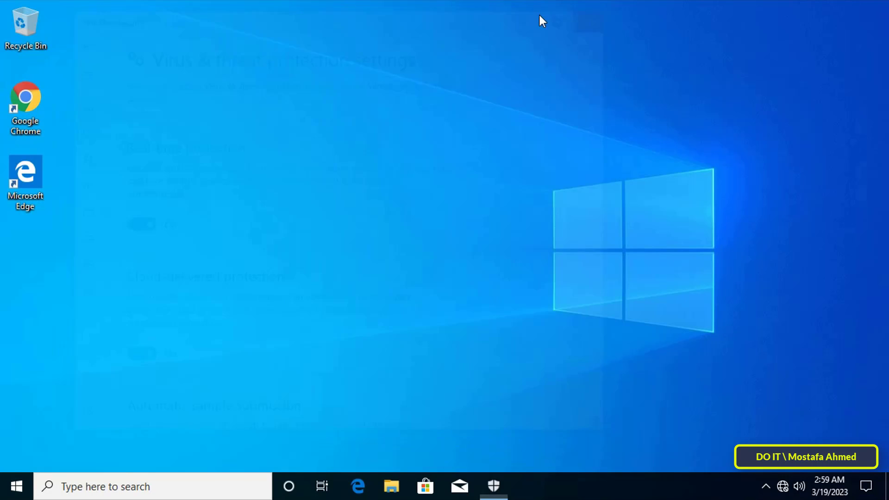
Open Settings maximized, go to Time & Language's Date & time page, and start a clock sync
left_click(17, 487)
left_click(23, 423)
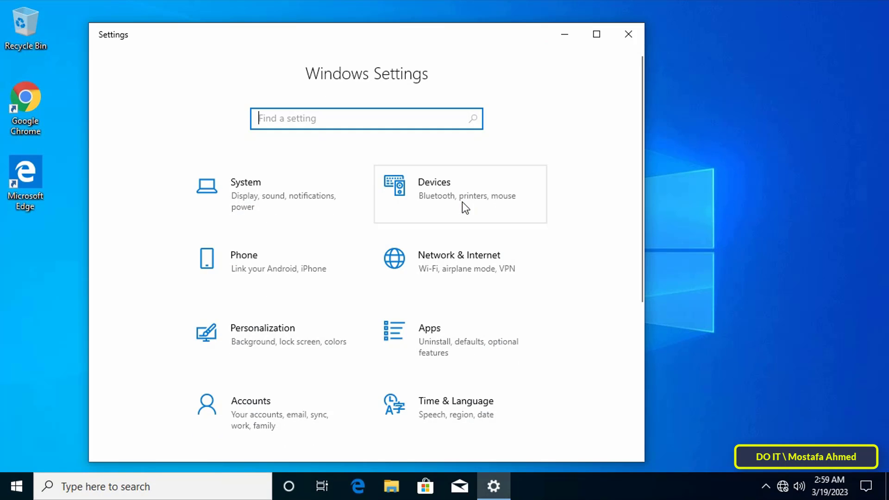
left_click(601, 34)
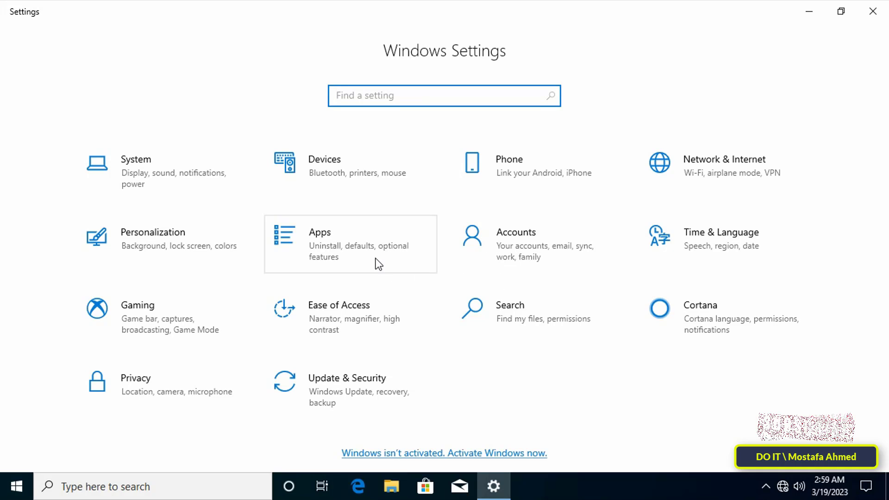
left_click(724, 245)
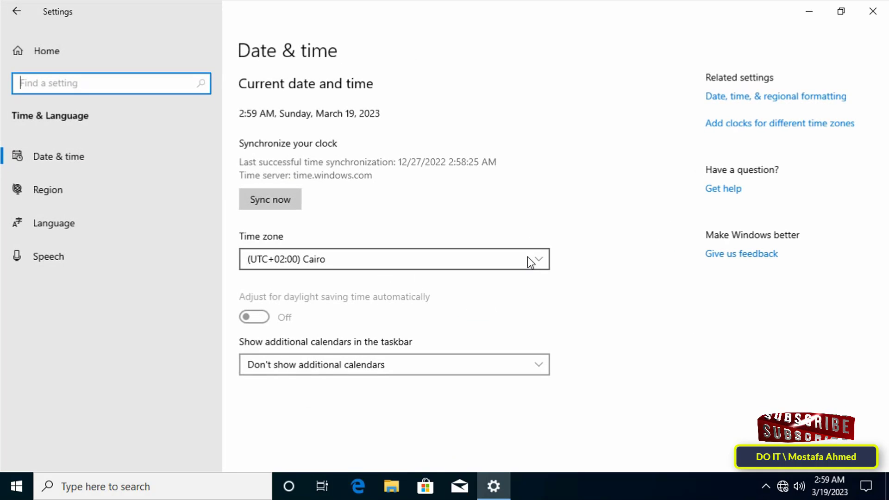
left_click(288, 205)
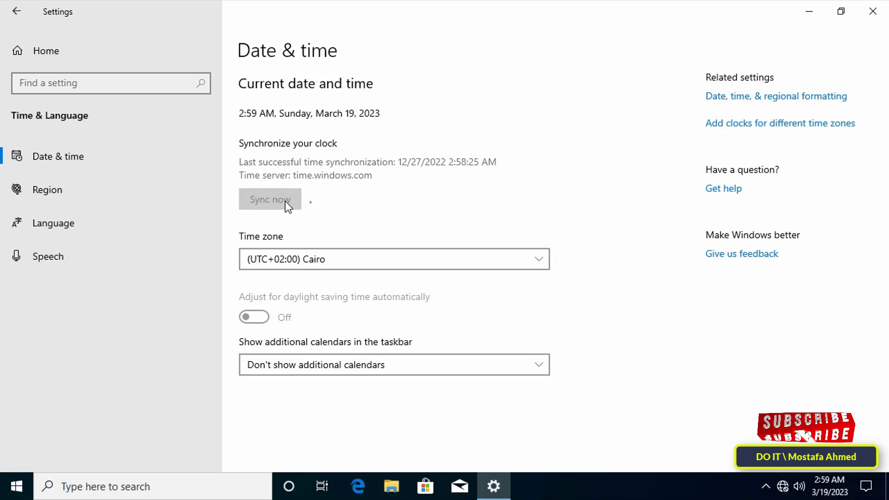